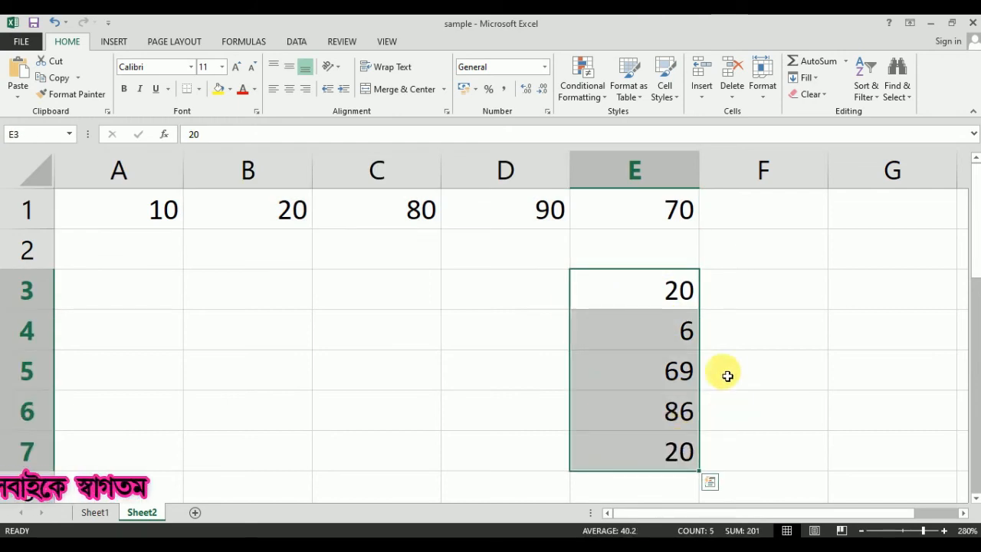
Select cell B5 to hold the total
left_click(211, 373)
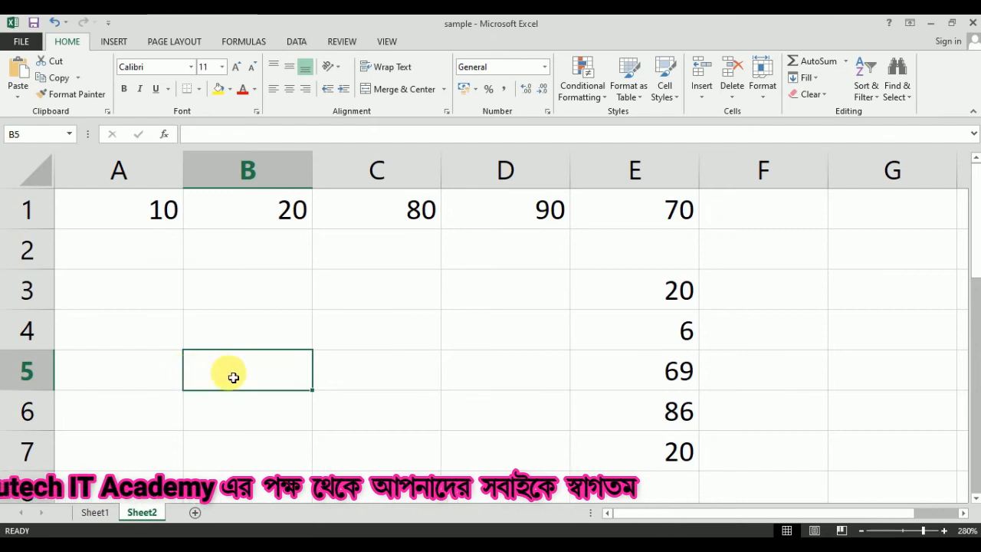
Start =SUM( in B5 with A1 and B1 as separate references
type("=sum")
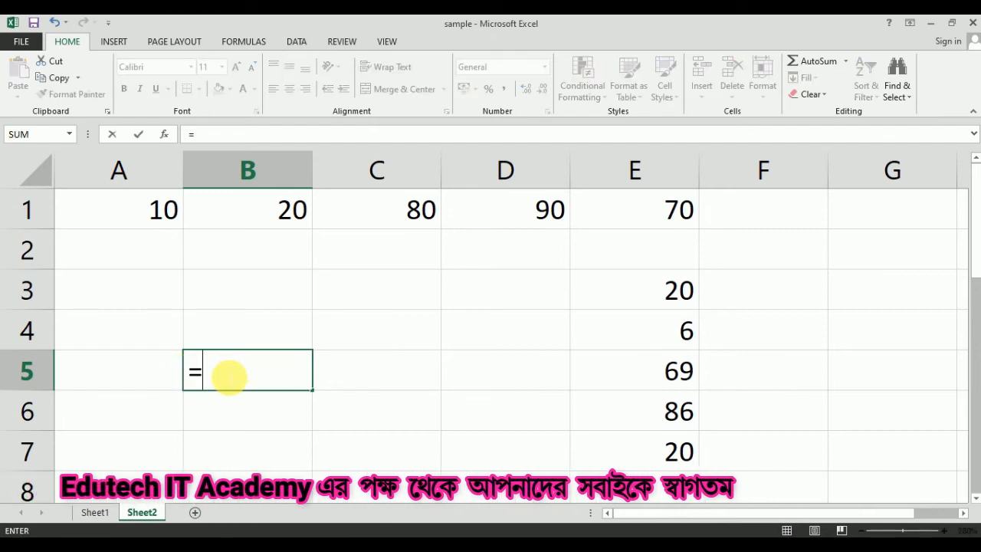
key("Tab")
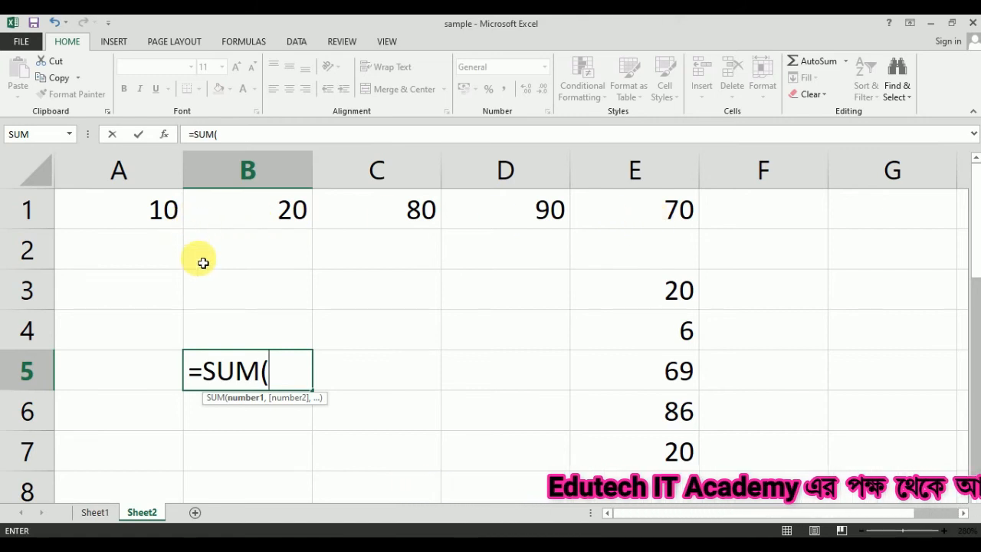
left_click(167, 220)
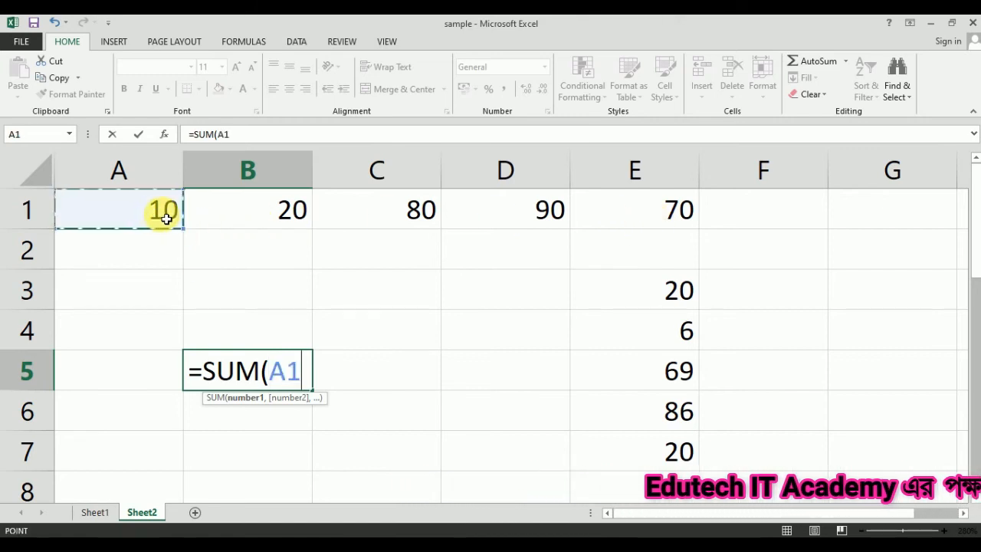
type(",")
left_click(250, 220)
type("m")
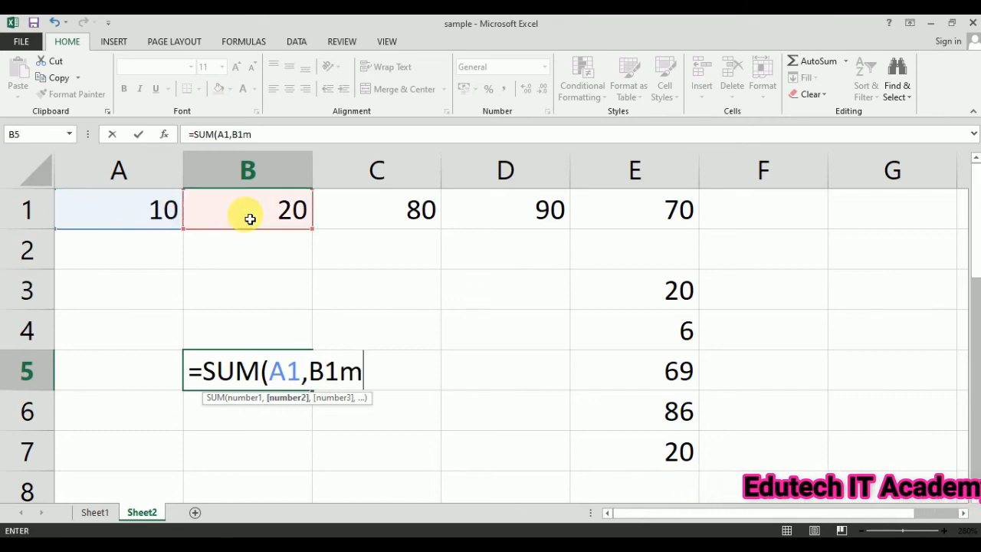
key("BackSpace")
type(",")
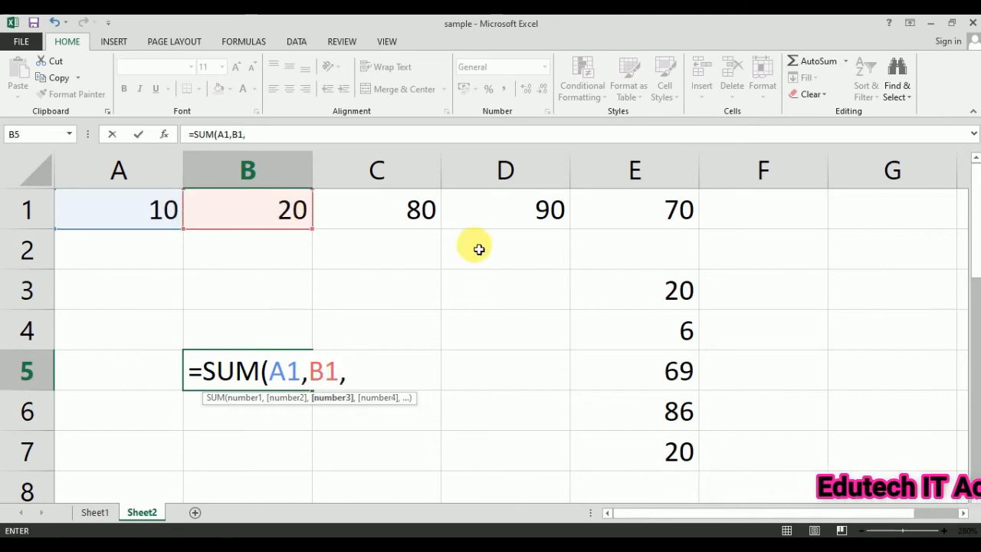
Add C1, D1 and E1 to the SUM, then highlight the separate references
left_click(411, 205)
type(",")
left_click(501, 214)
type(",")
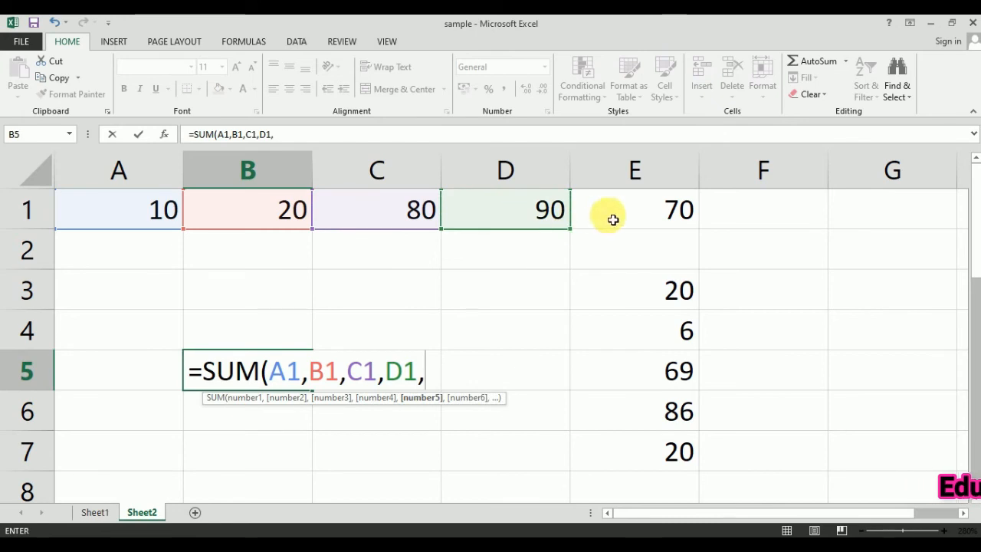
left_click(607, 214)
type(",")
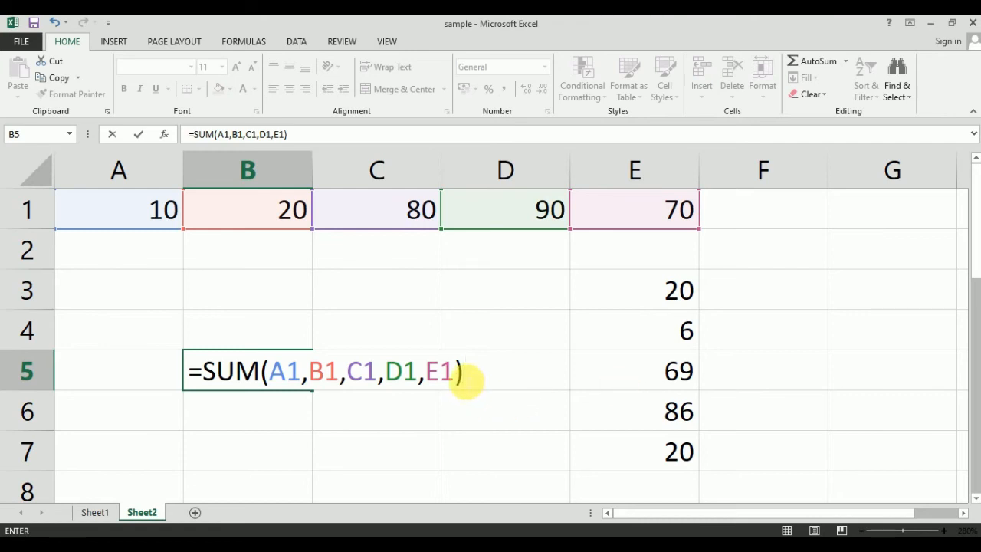
left_click_drag(462, 373, 270, 374)
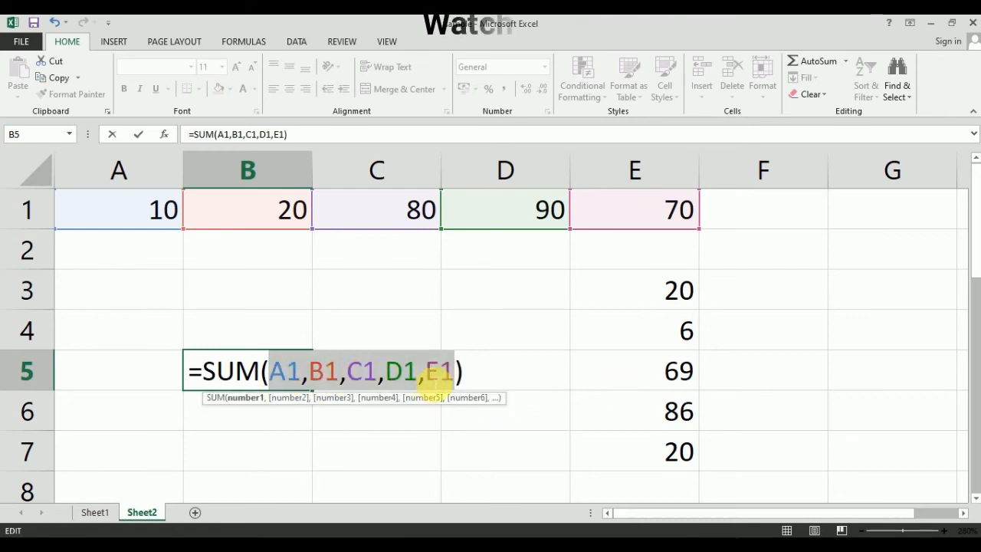
Replace ,B1,C1,D1, with a colon so B5's formula becomes =SUM(A1:E1)
left_click_drag(424, 375, 329, 377)
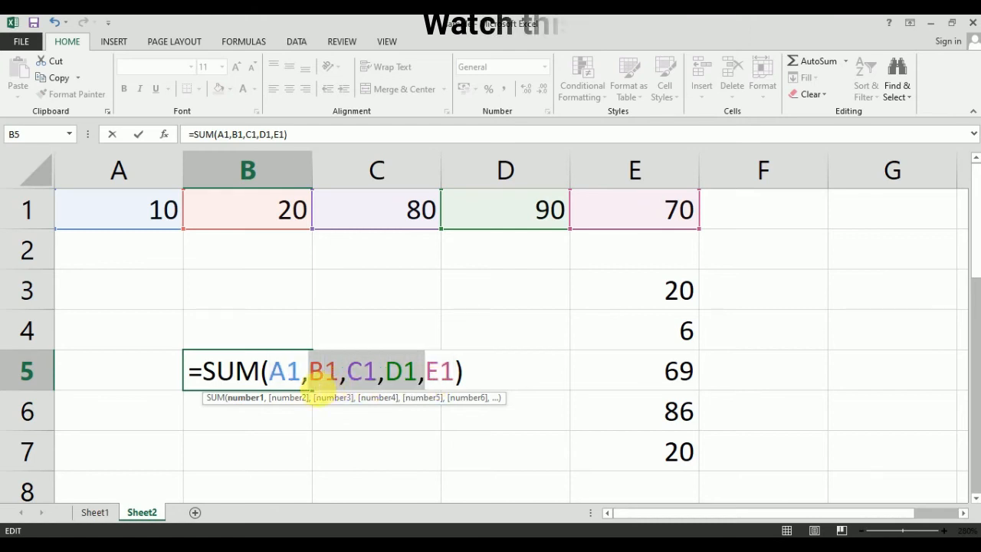
key("Delete")
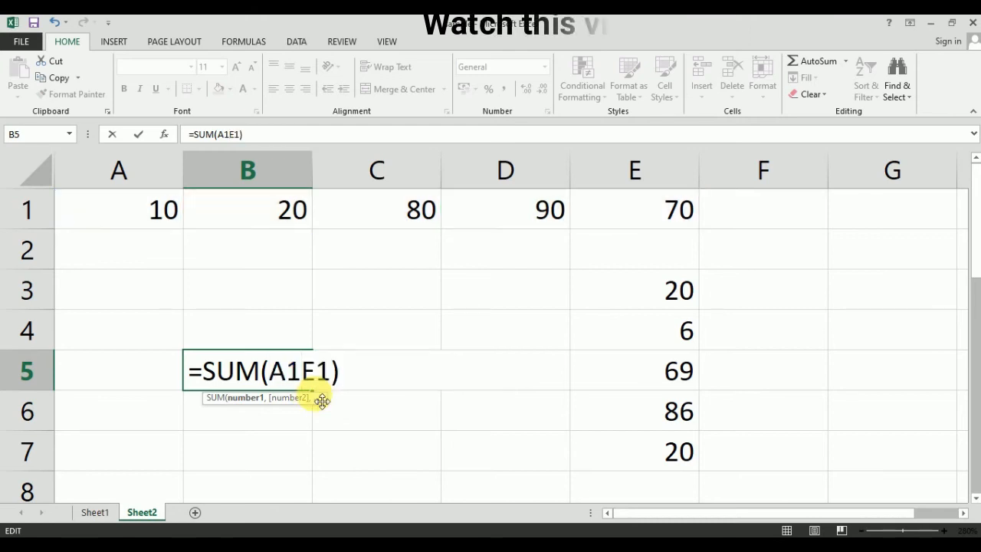
type(":")
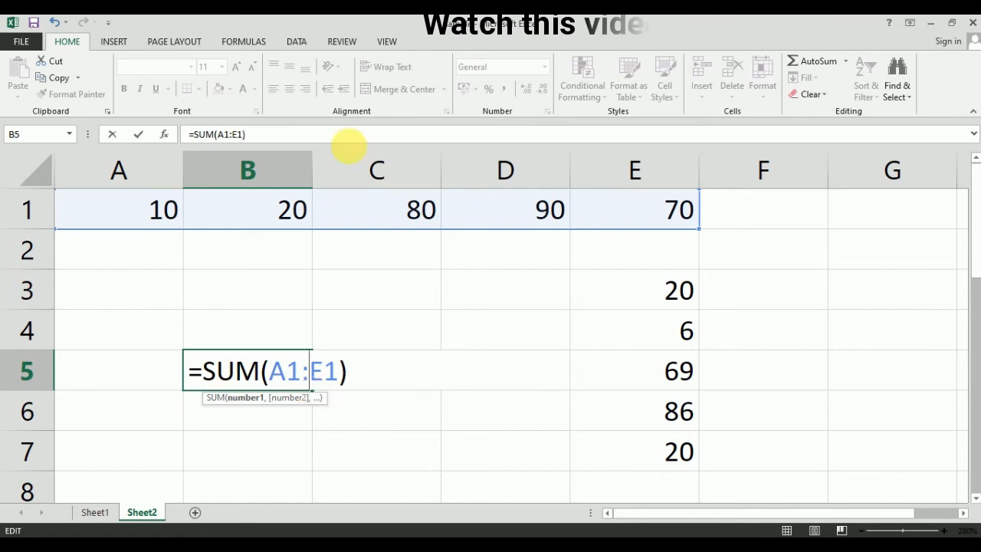
left_click_drag(269, 370, 288, 373)
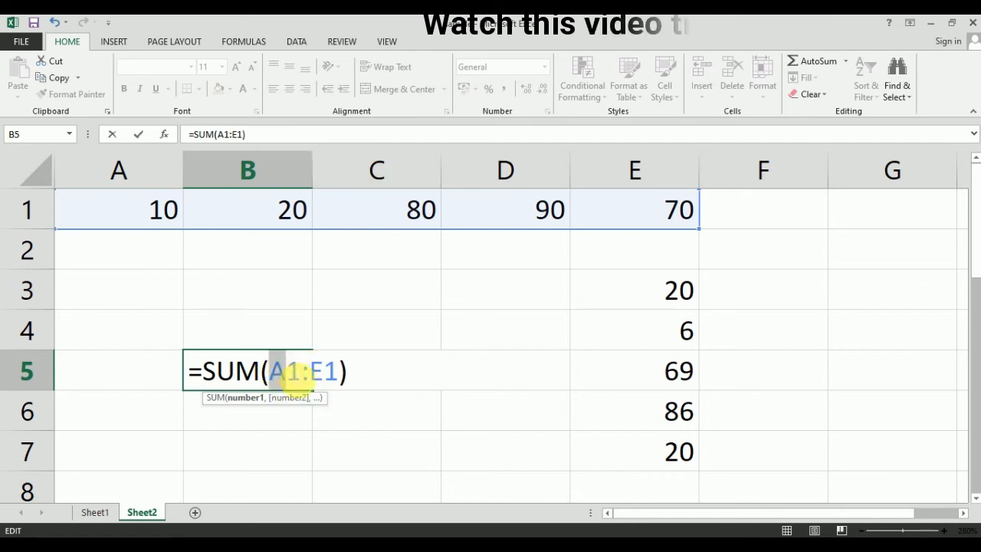
left_click(308, 378)
left_click_drag(332, 376, 338, 378)
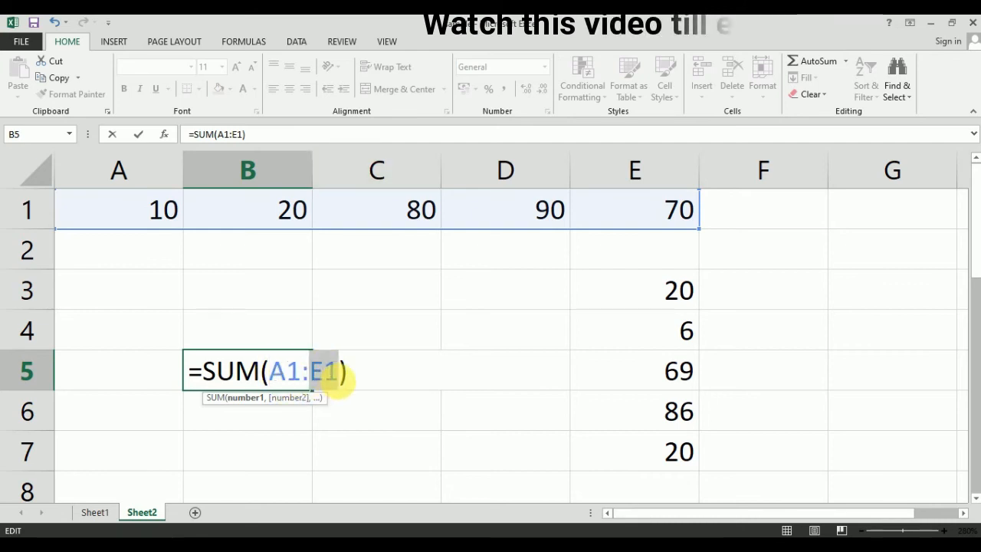
left_click_drag(268, 373, 325, 374)
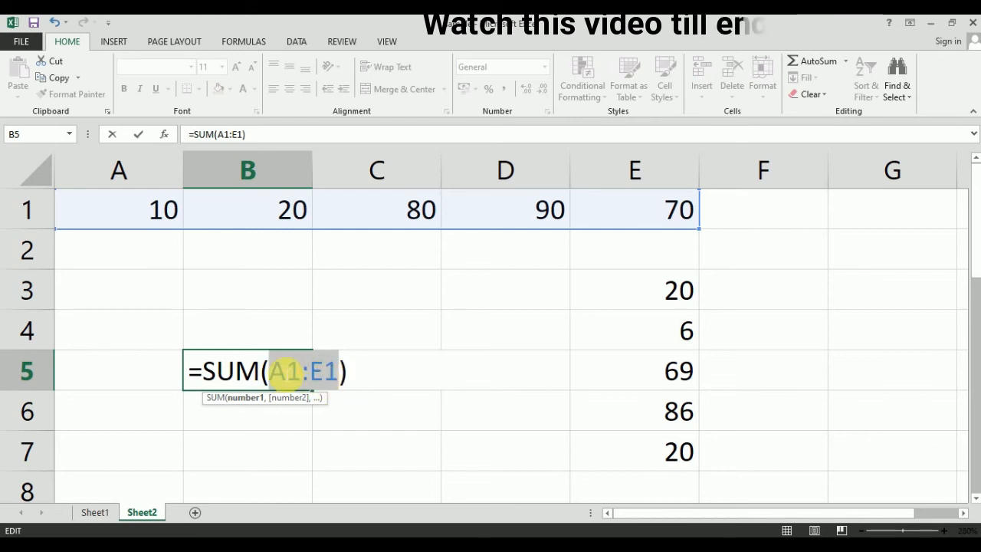
left_click(299, 375)
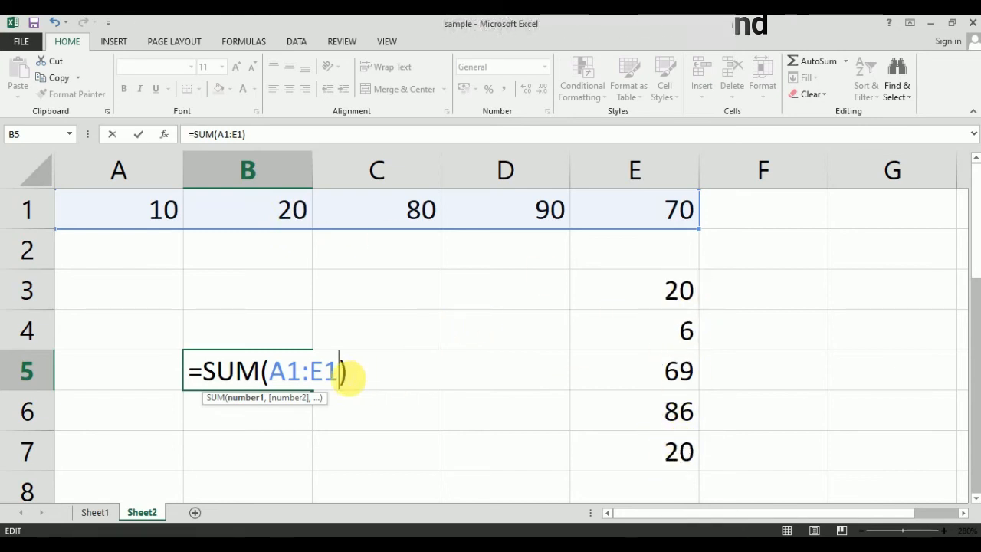
Extend B5's formula to =SUM(A1:E1,E3:E7) and enter it, giving 471
left_click_drag(273, 371, 354, 371)
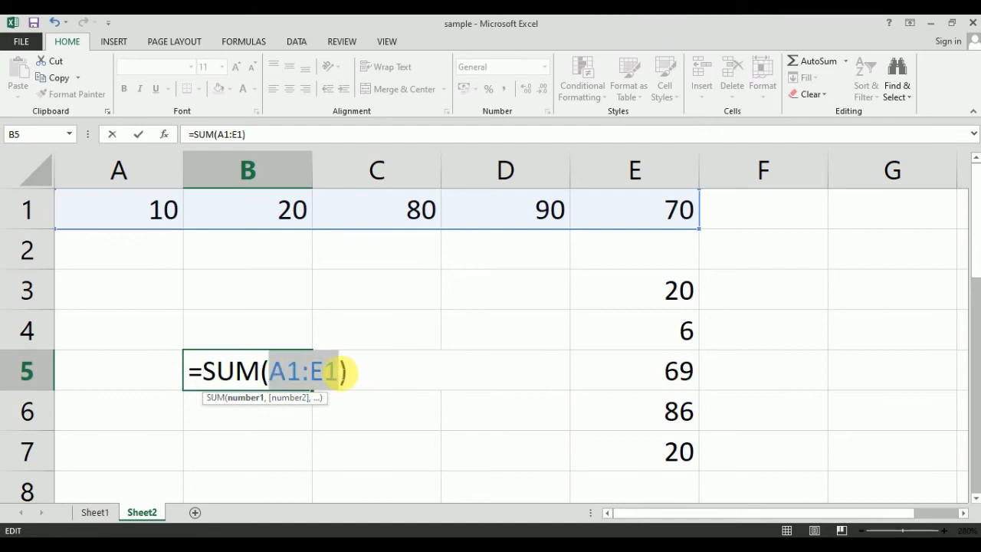
left_click(343, 373)
type(",")
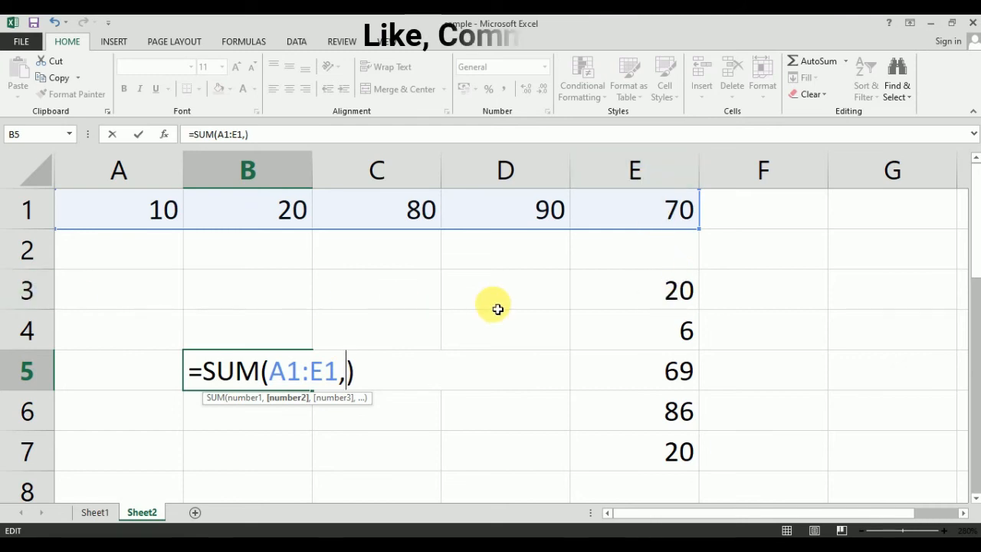
type("E")
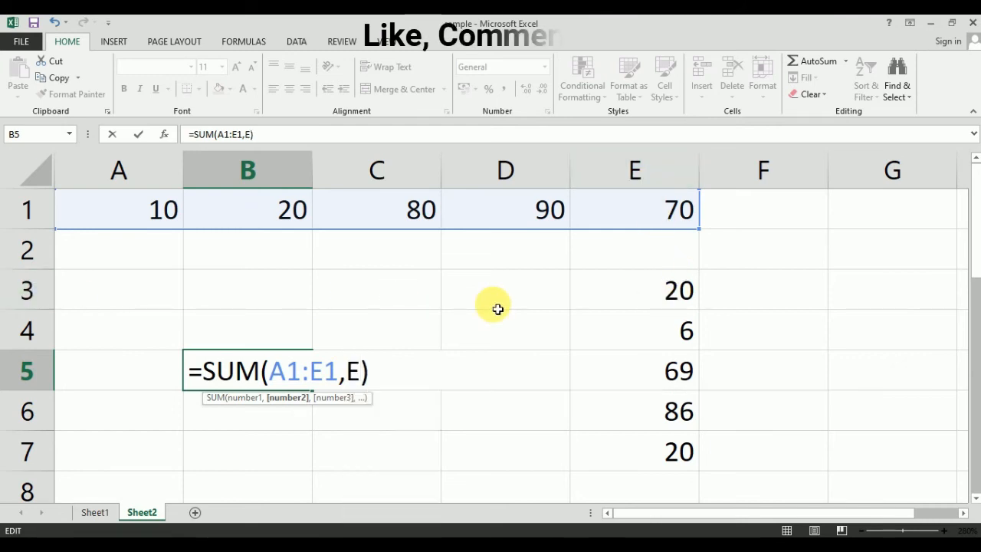
type("3")
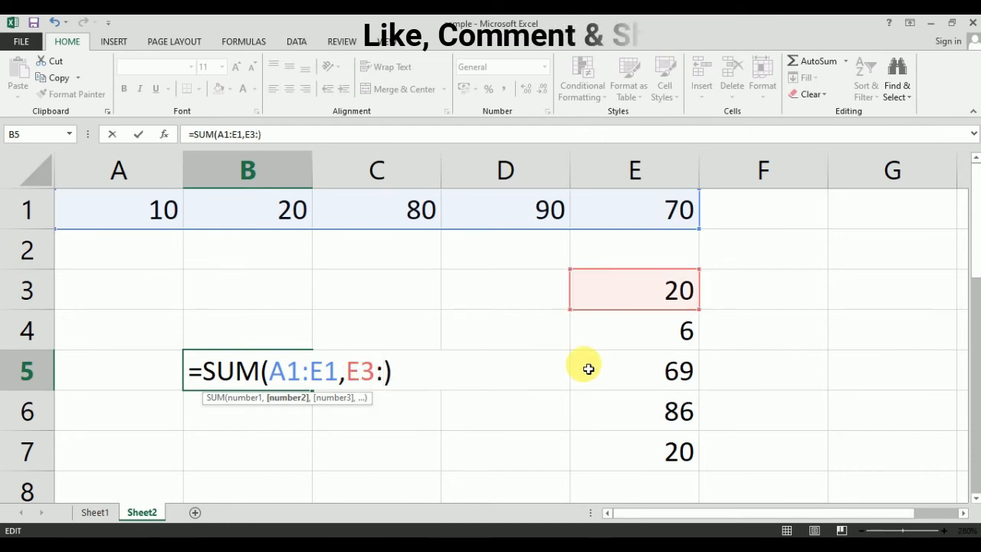
type(":E")
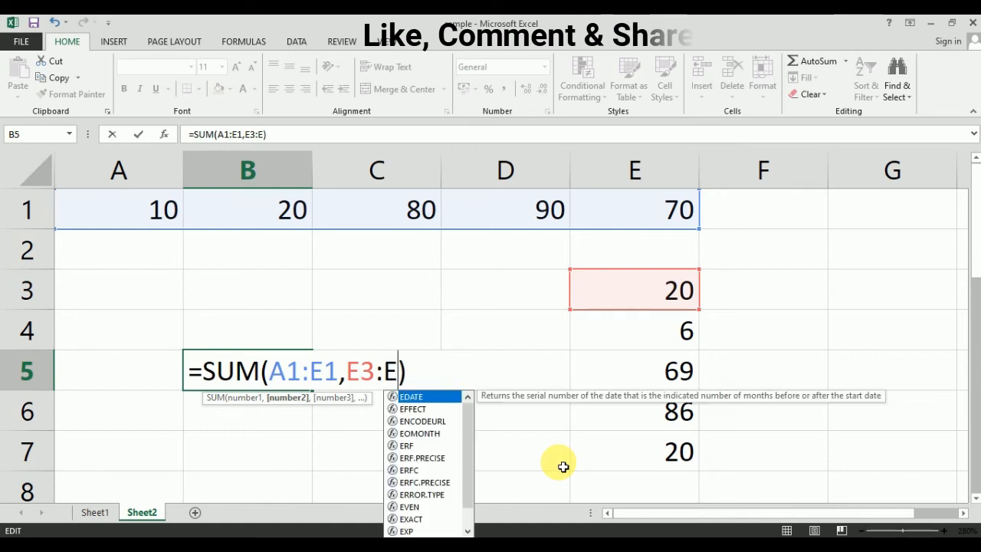
type("7")
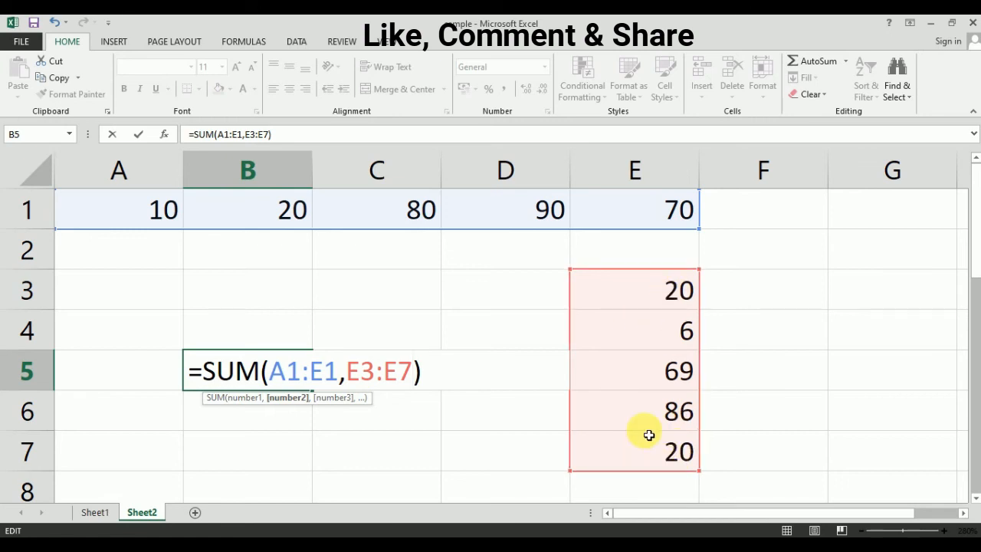
key("Return")
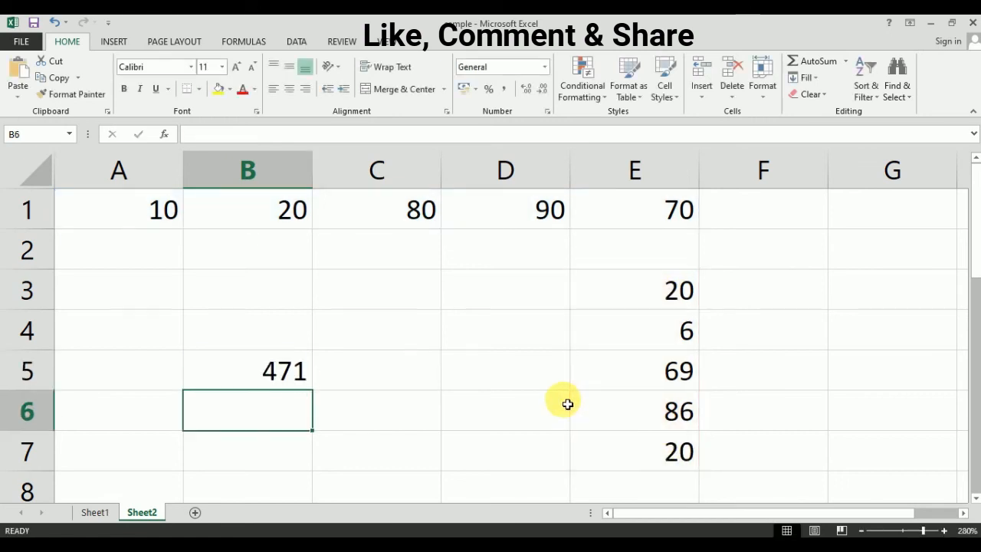
Verify B5's 471 against the status-bar sums of A1:E1 and E3:E7
left_click(281, 381)
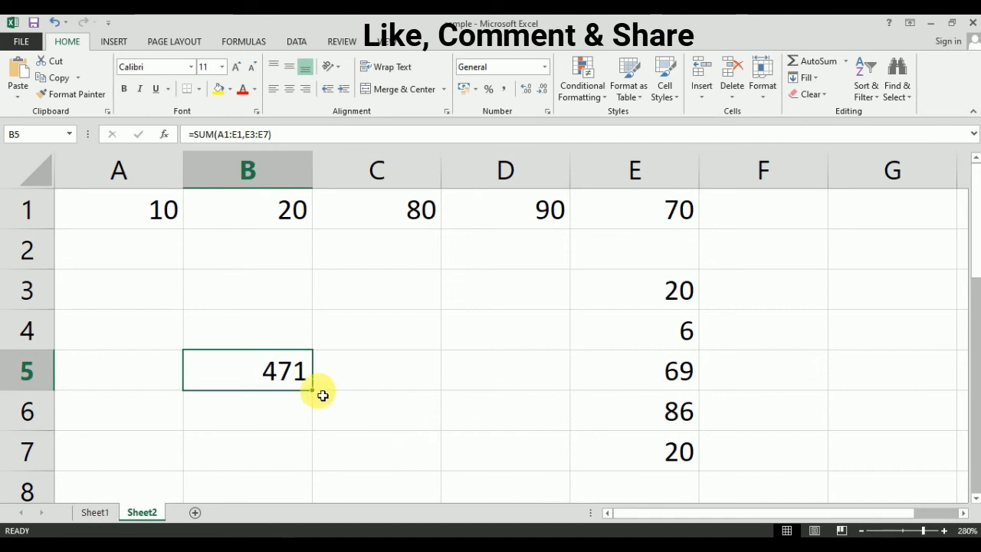
left_click_drag(120, 207, 667, 208)
left_click_drag(660, 301, 668, 444)
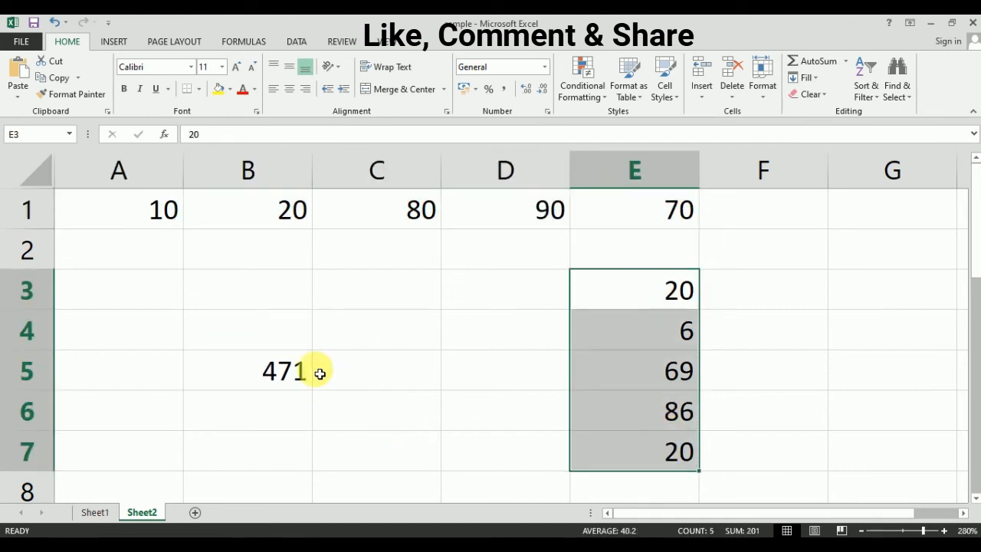
left_click(291, 386)
double_click(292, 381)
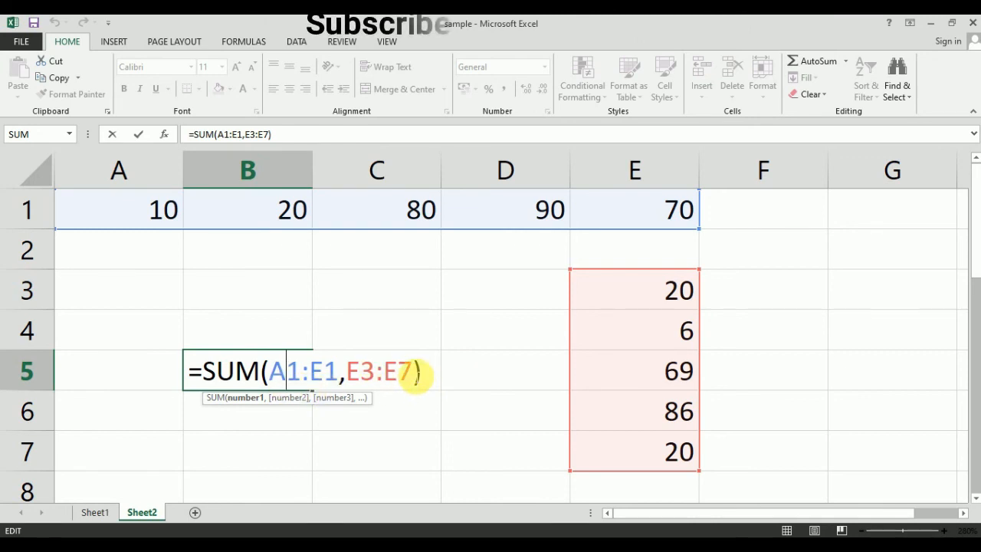
key("Return")
left_click_drag(155, 212, 594, 229)
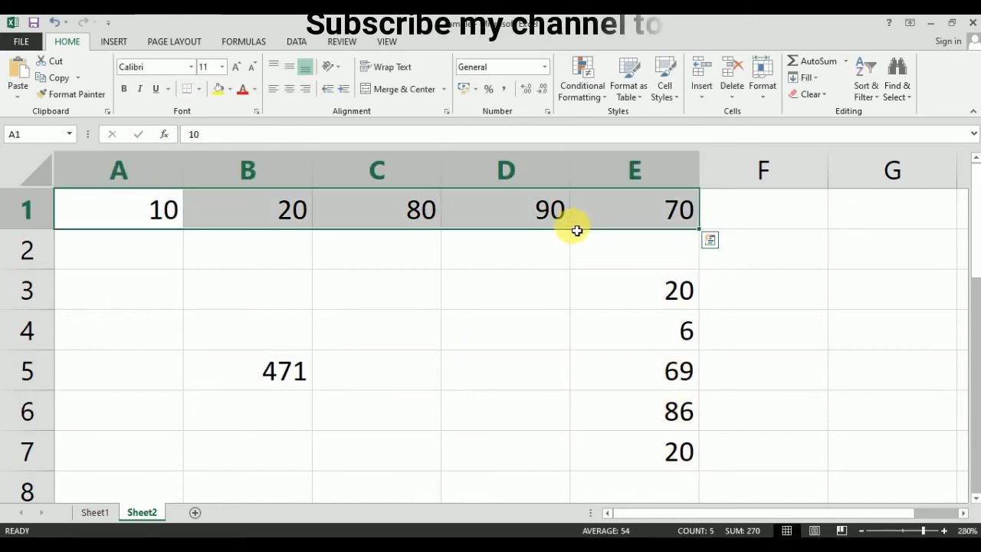
Recheck row 1's 270 sum and cell E1, then reselect B5's formula
left_click(149, 226)
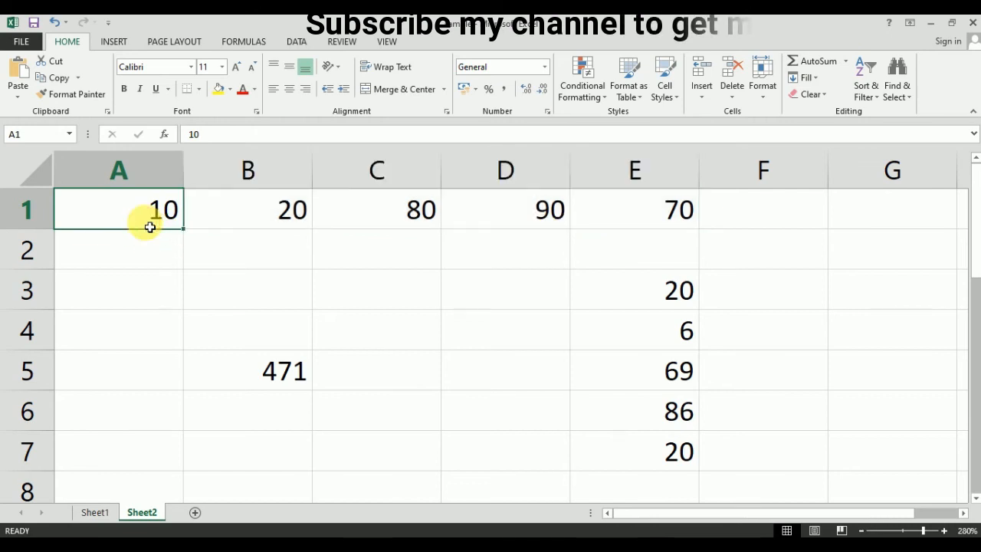
left_click(835, 221)
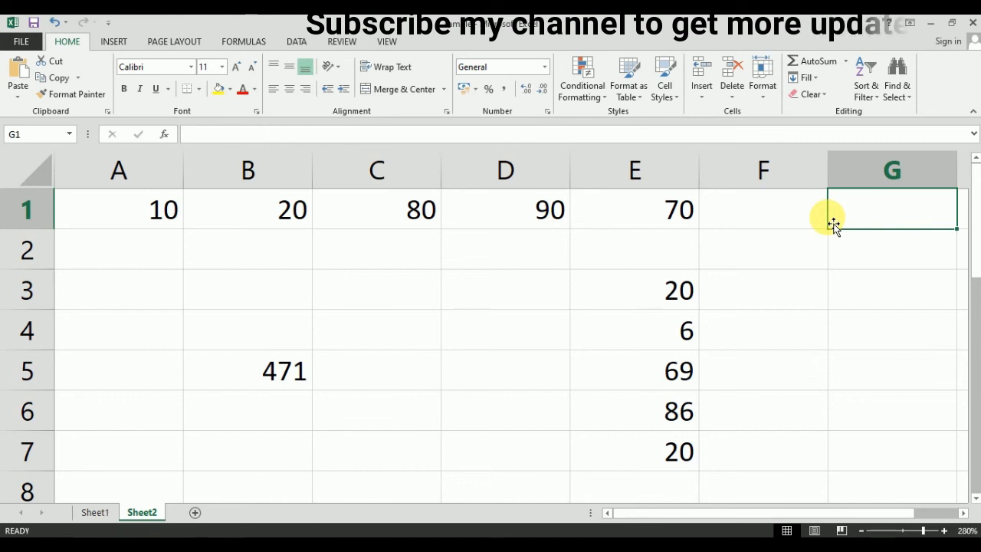
left_click_drag(184, 225, 636, 219)
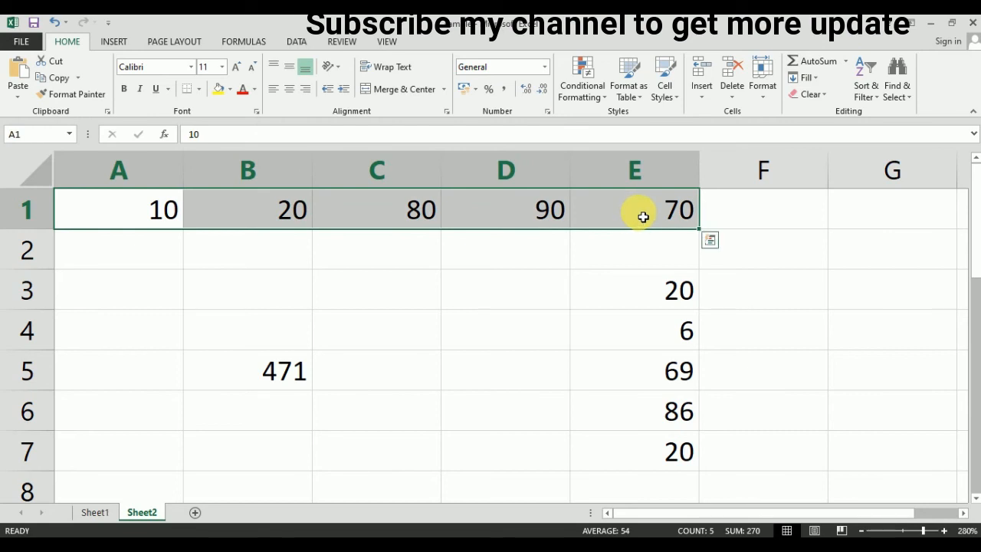
left_click(175, 208)
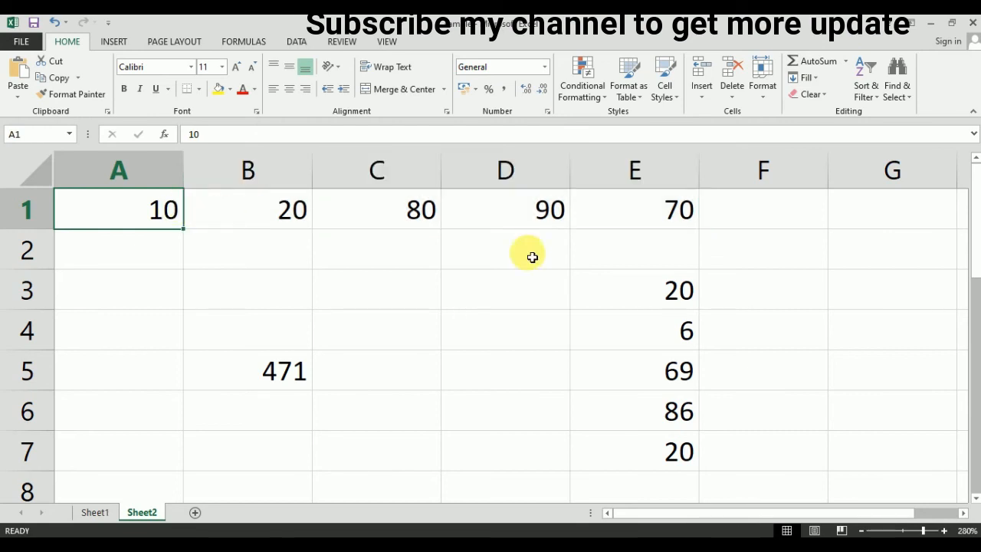
left_click(629, 213)
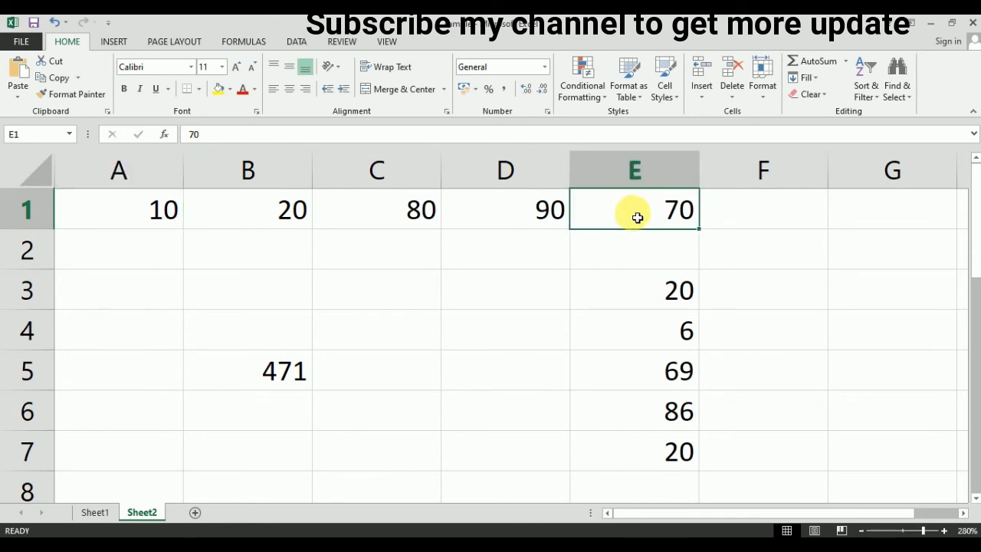
left_click(276, 374)
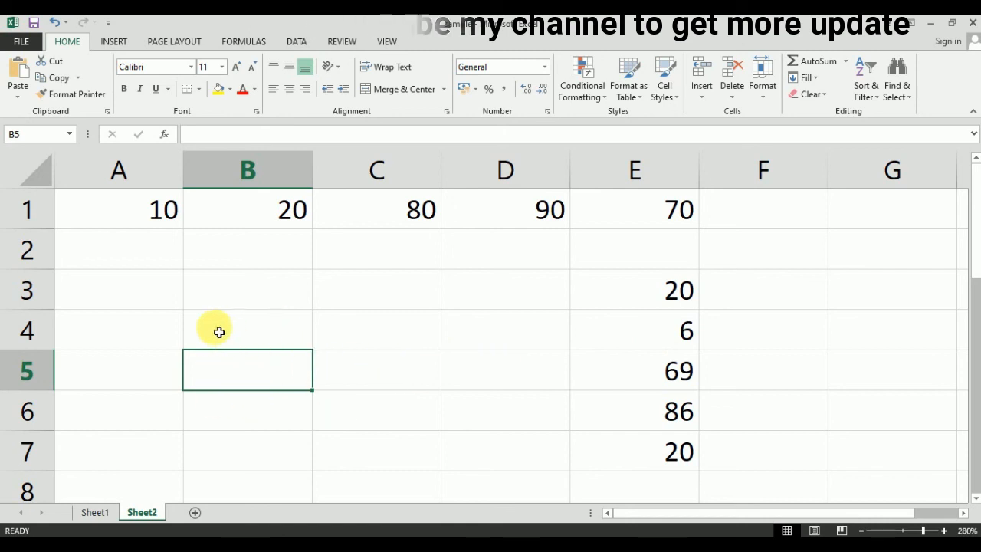
left_click_drag(161, 212, 674, 453)
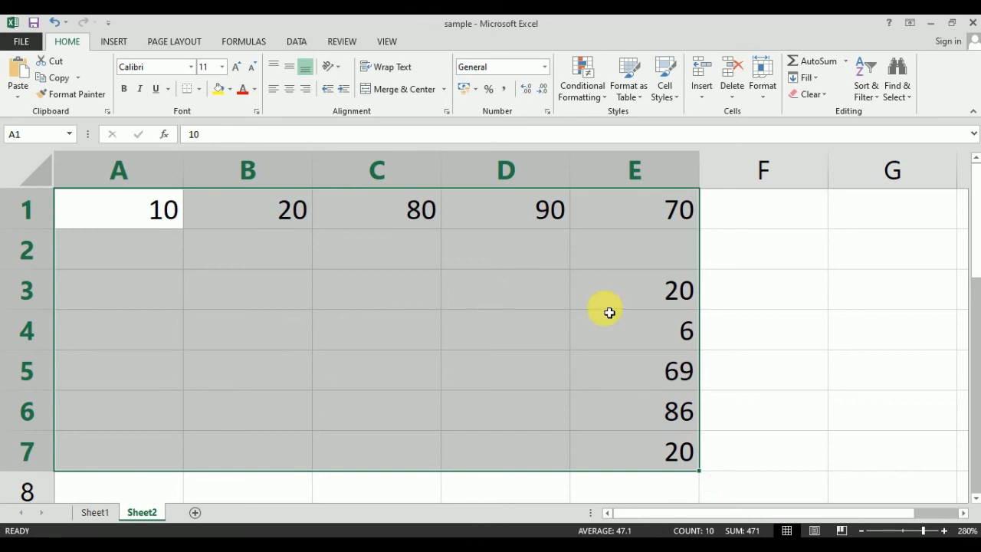
left_click(771, 253)
left_click(863, 257)
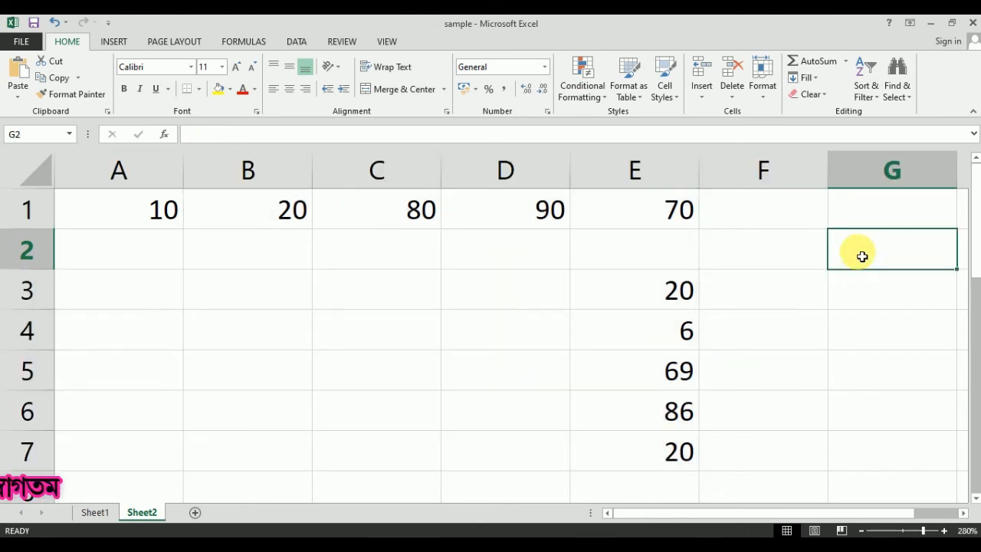
left_click(803, 247)
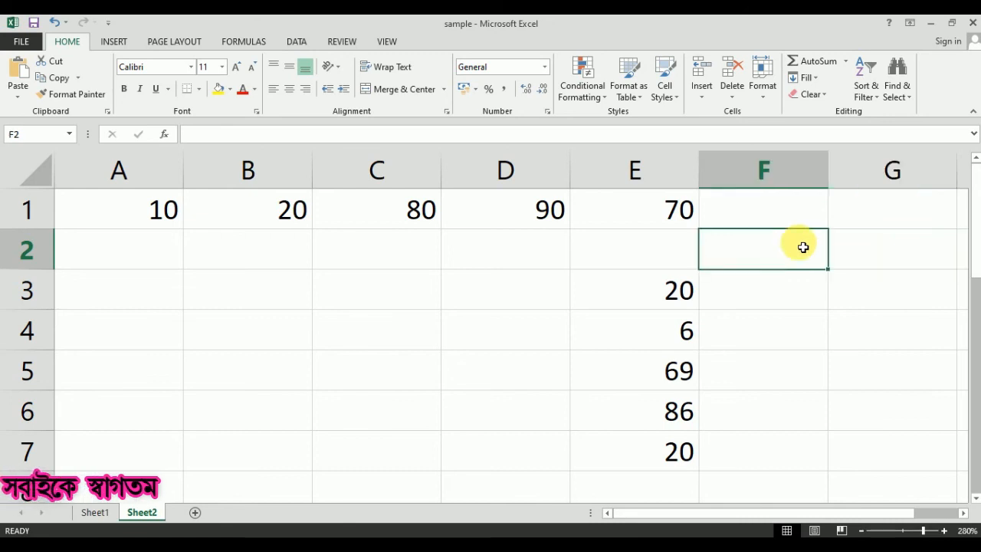
Enter =SUM(A1:E7) in F2 over the whole data block, showing 471
type("=sum")
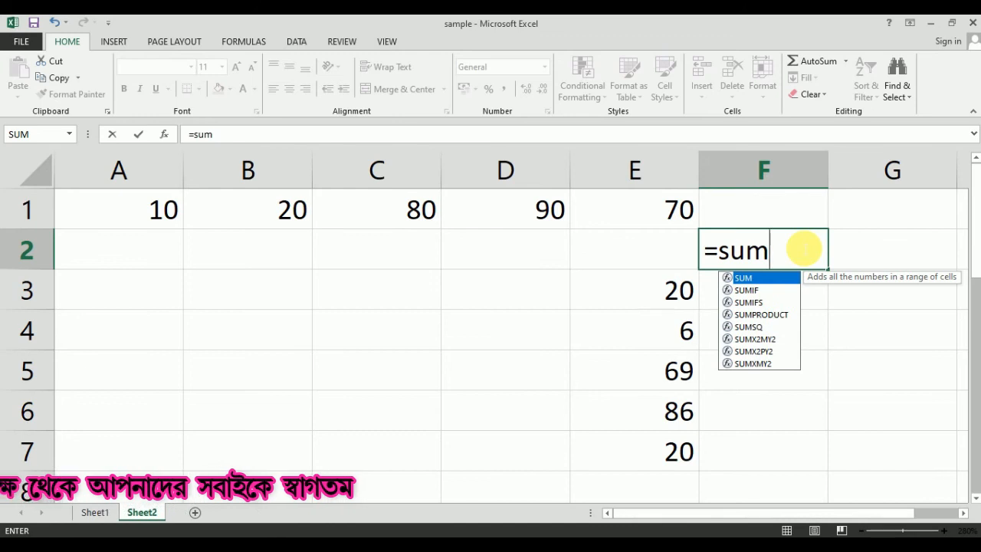
key("Tab")
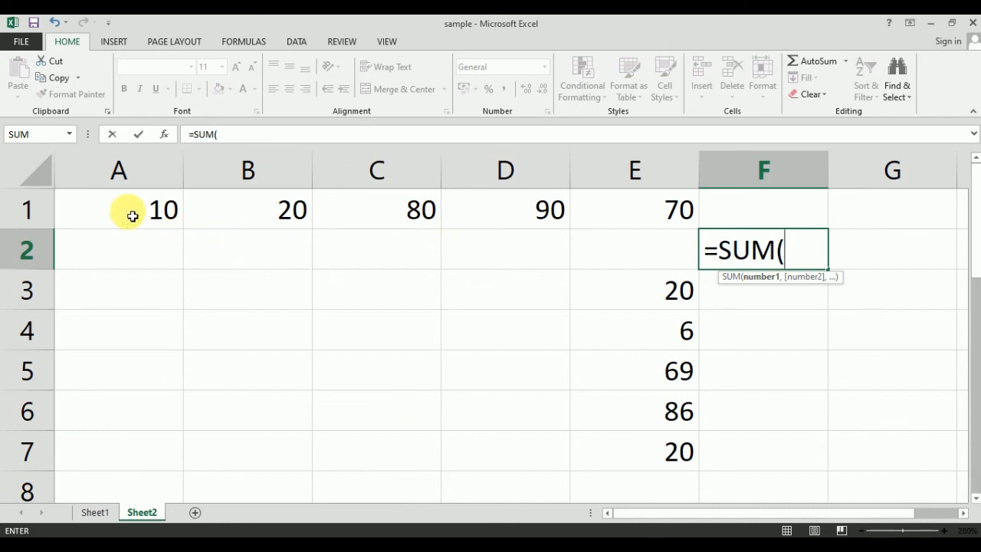
left_click_drag(148, 219, 623, 462)
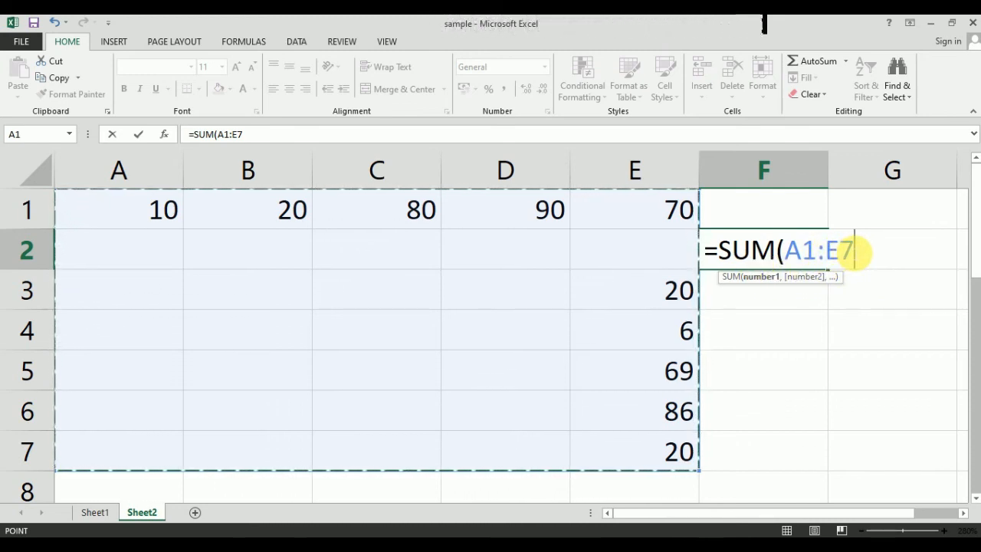
key("Return")
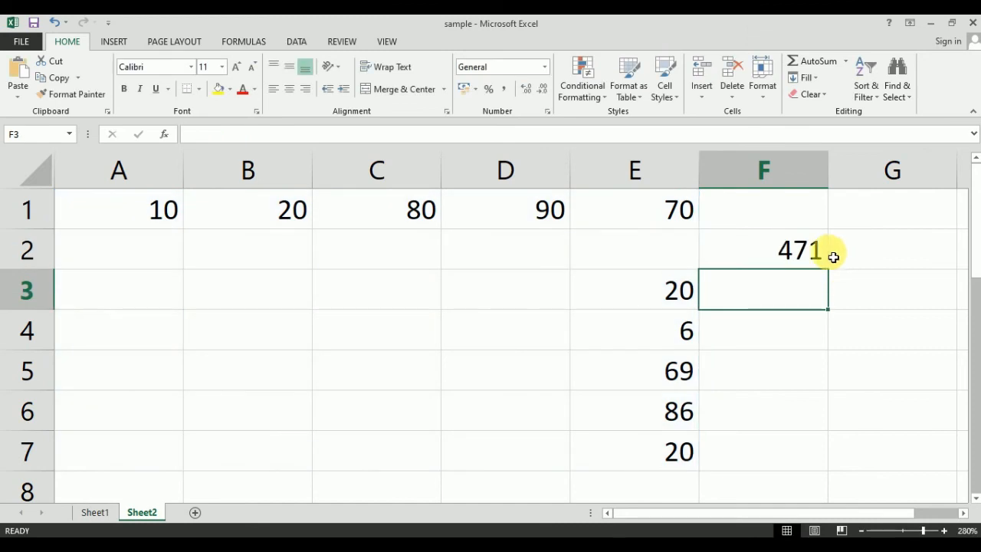
Enter 2 in C2 and confirm the A1:E7 sum now reads 473
left_click(814, 251)
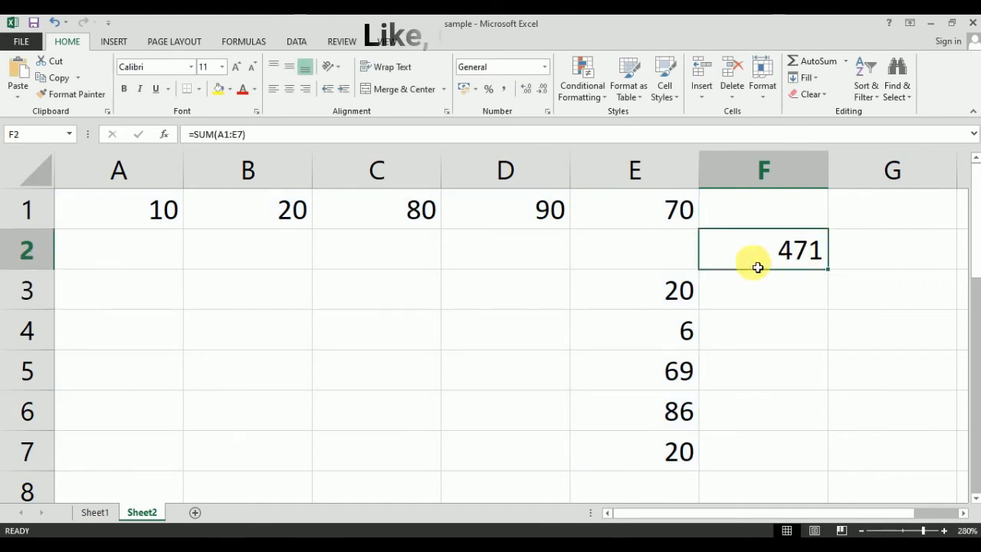
left_click(394, 258)
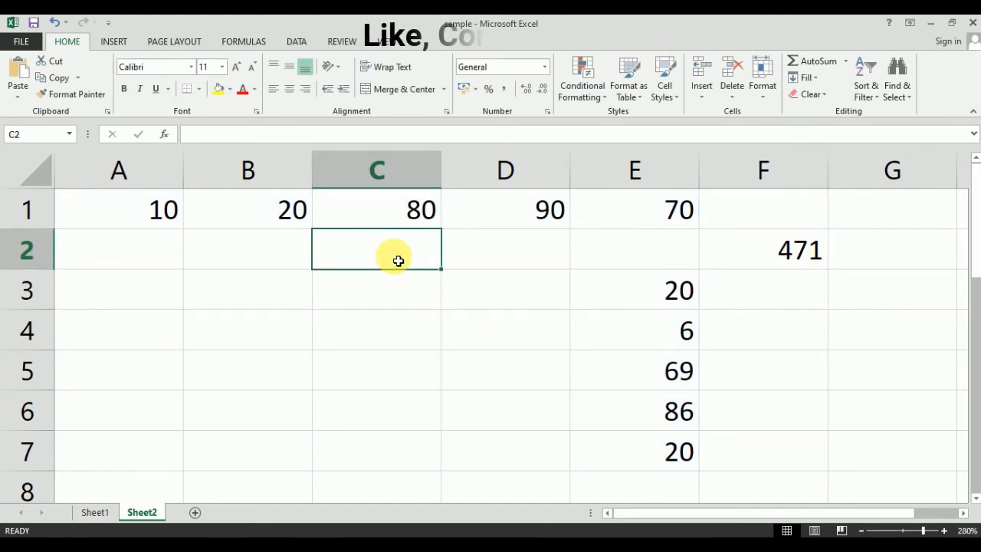
type("2")
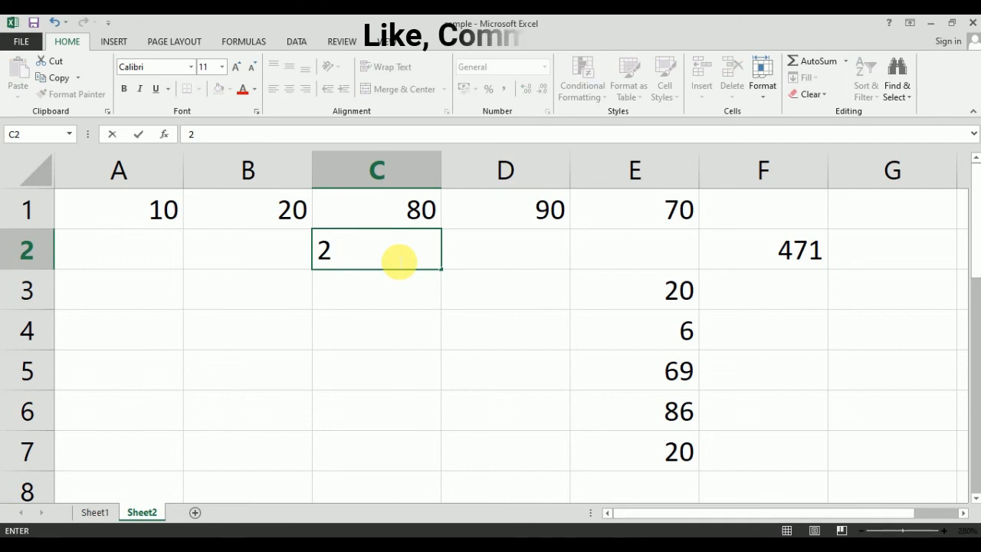
key("Return")
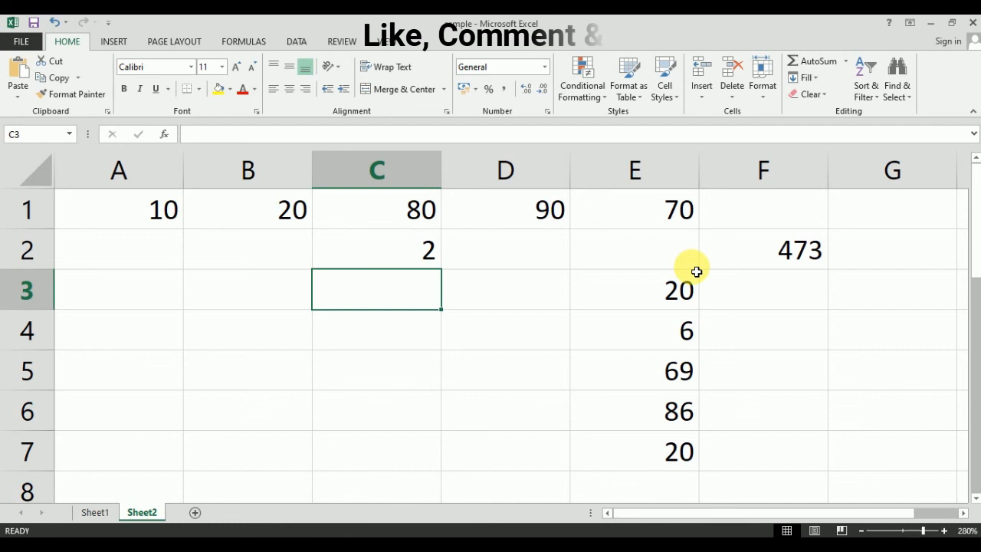
left_click_drag(164, 212, 646, 450)
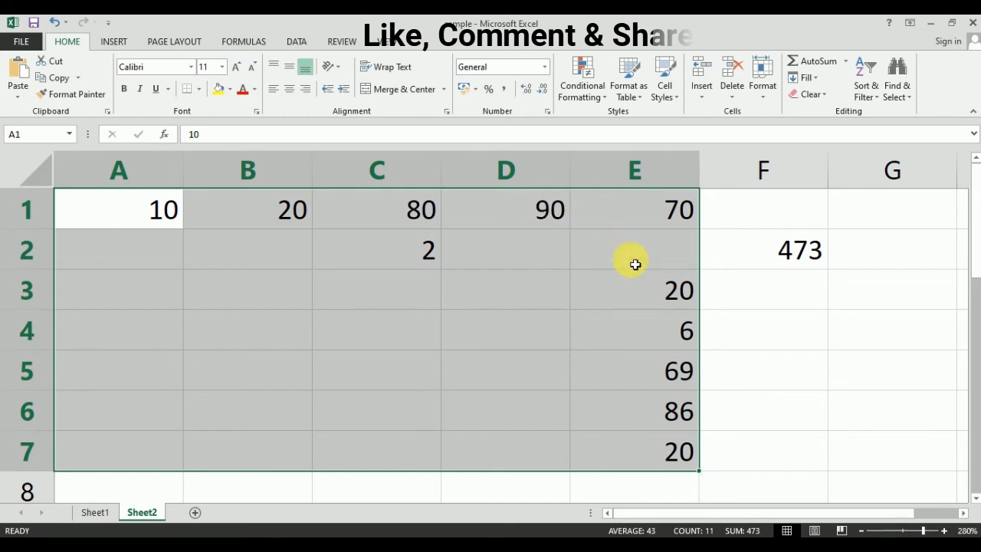
left_click(877, 456)
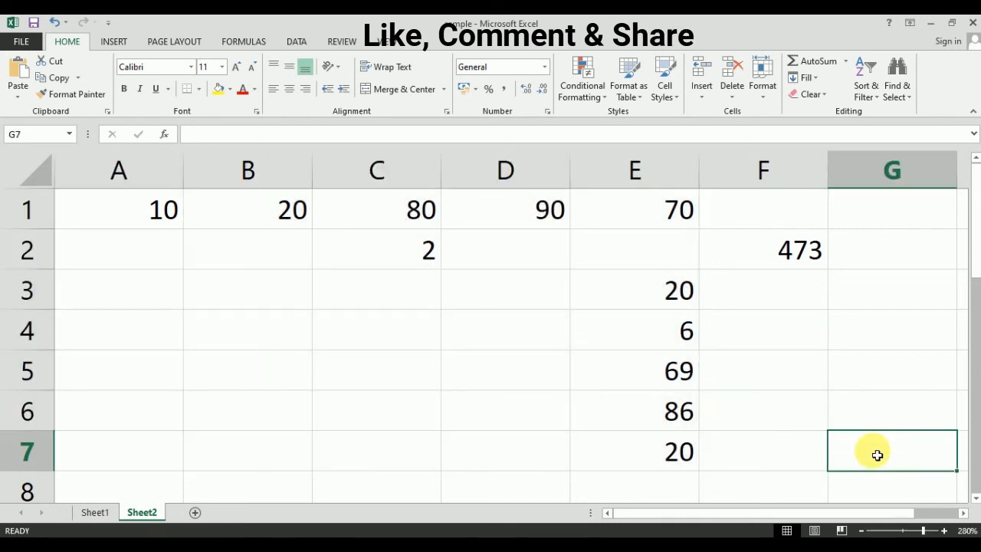
Enter 2 in G7, then scroll up and select cells G7, C3 and D3
type("2")
key("Return")
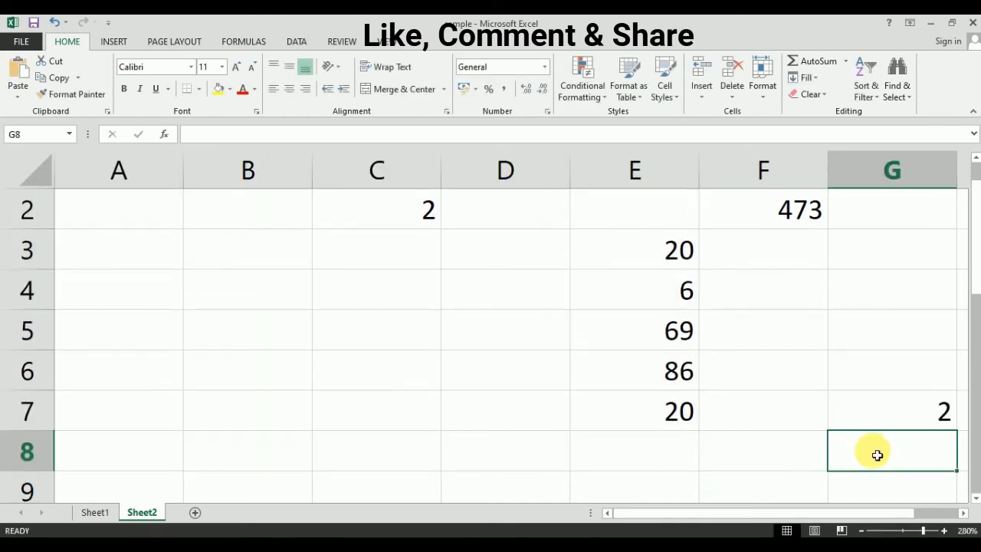
scroll(865, 334, "up", 1)
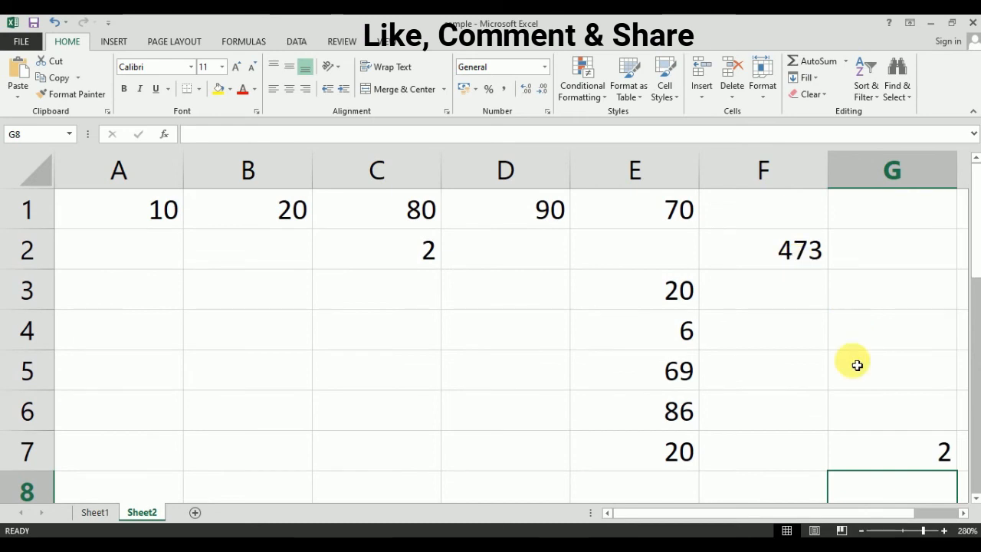
left_click(897, 446)
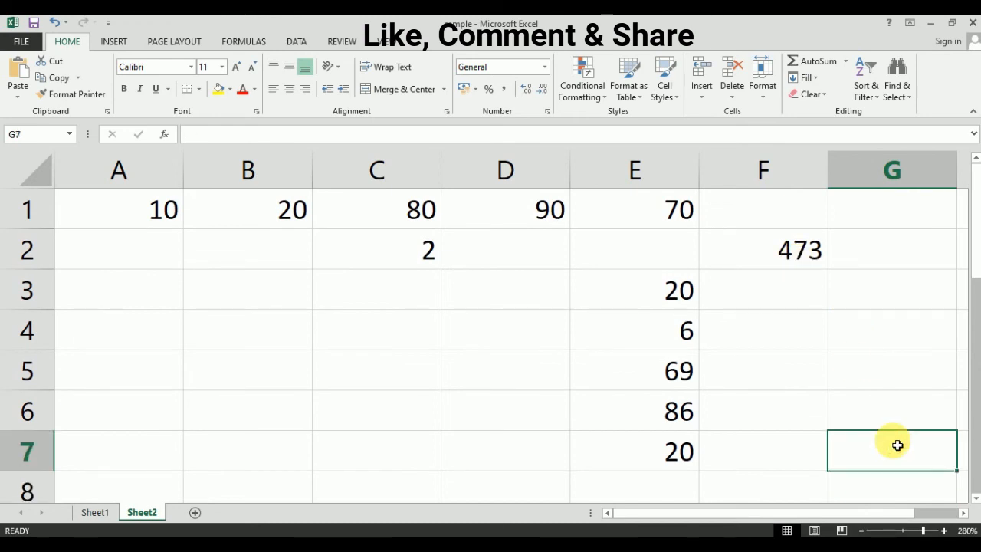
left_click(436, 294)
left_click(469, 292)
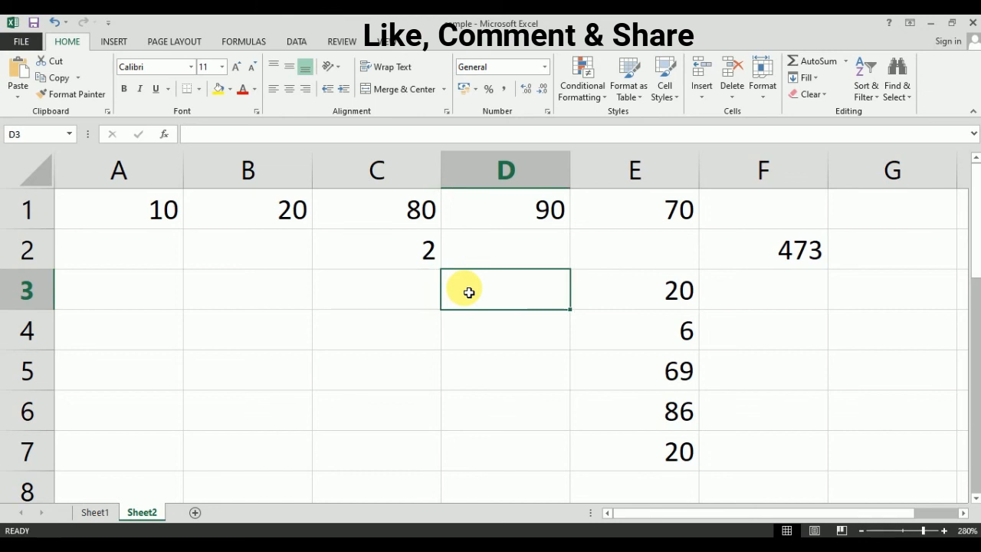